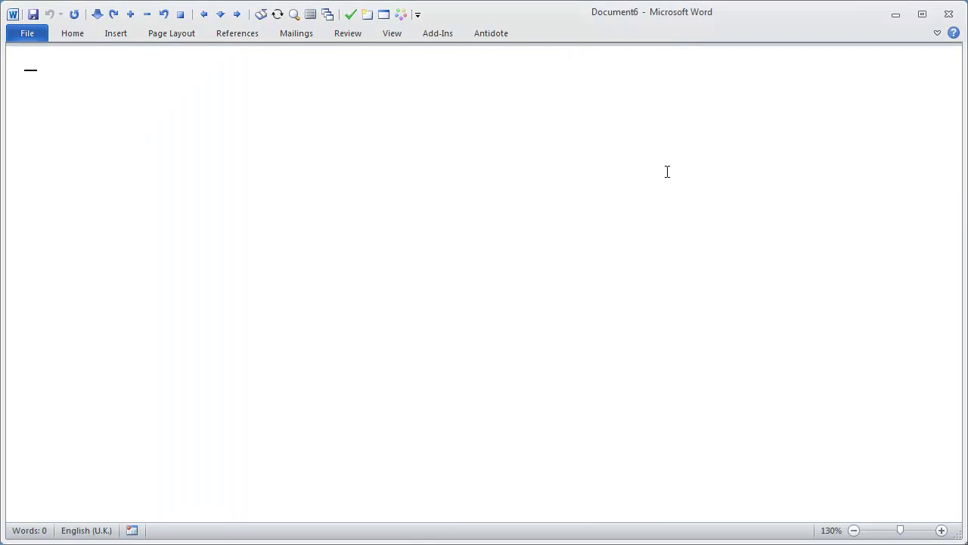
Check Wordfast 6.01g's version and VLTM server settings, then view 6.02r's version page
key(ctrl+alt+w)
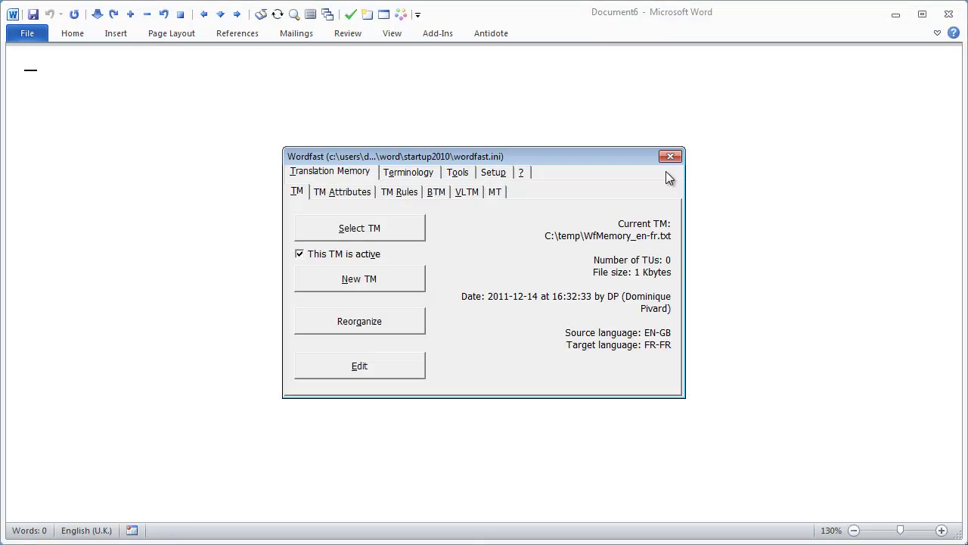
click(521, 171)
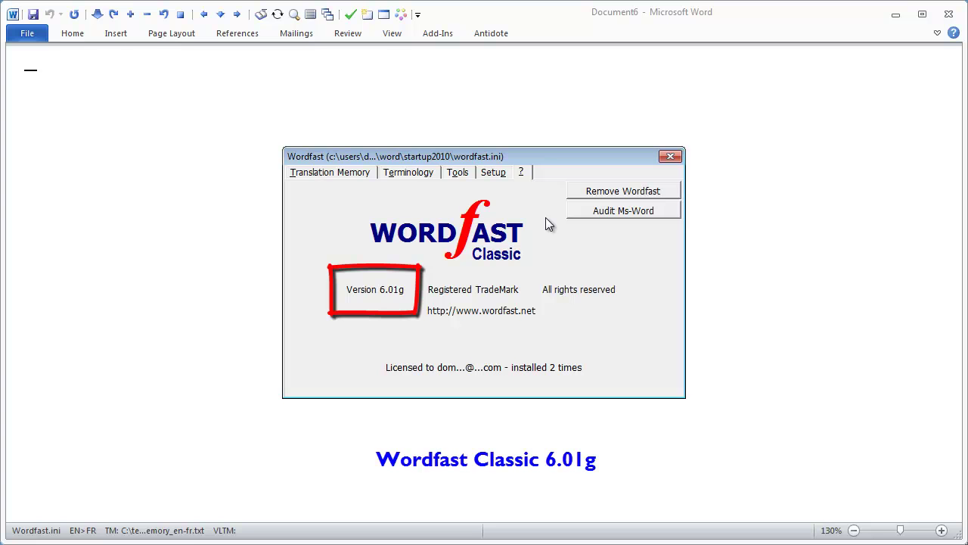
click(342, 173)
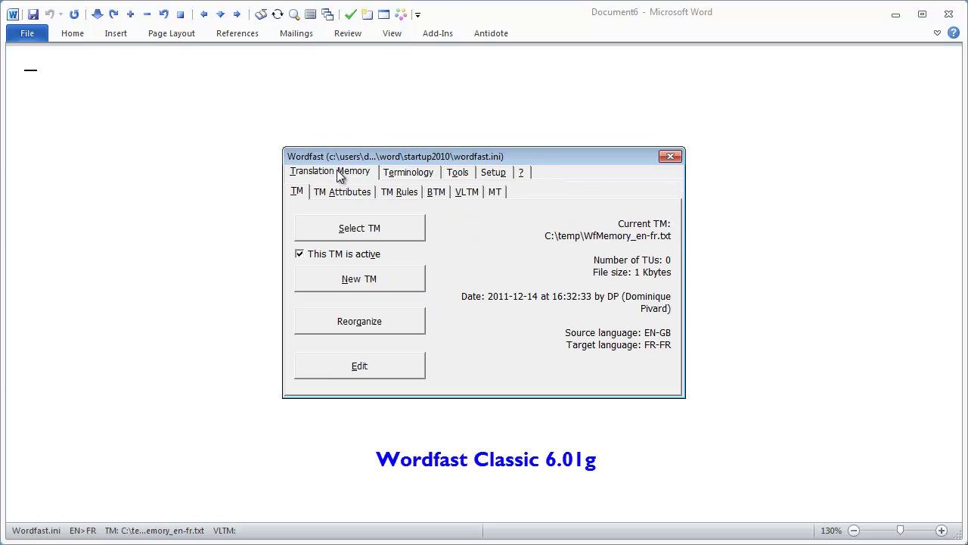
click(466, 193)
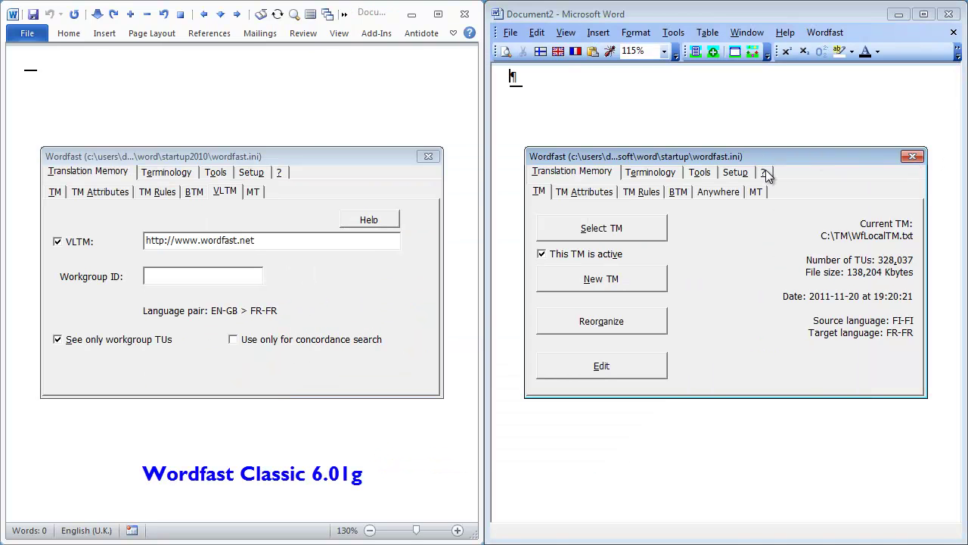
click(764, 173)
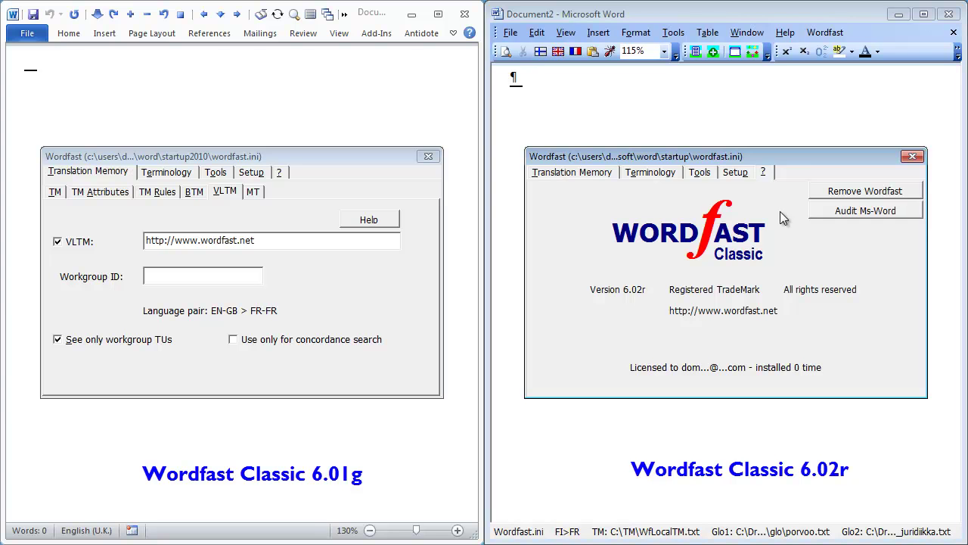
View the 6.02r Translation Memory settings and its Wordfast Anywhere connection sub-tab
click(578, 173)
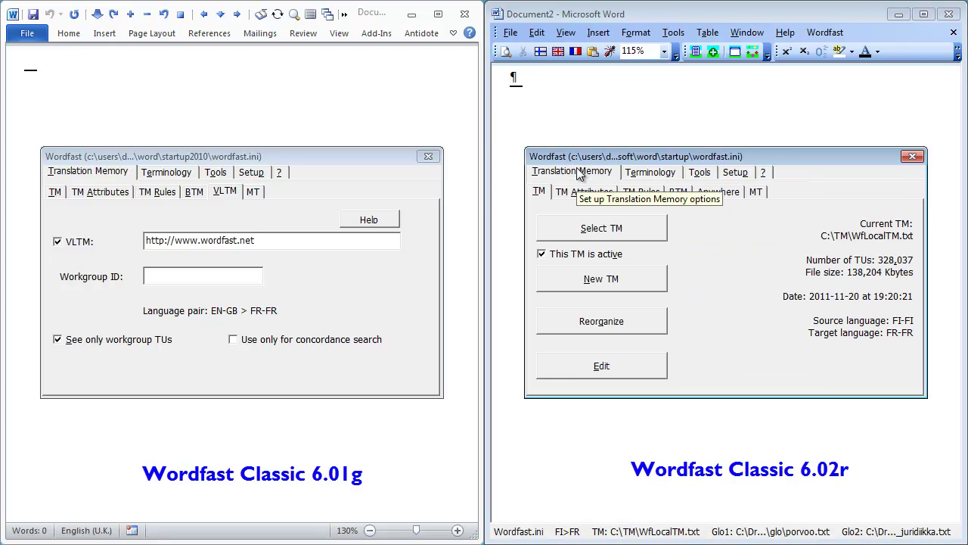
click(726, 193)
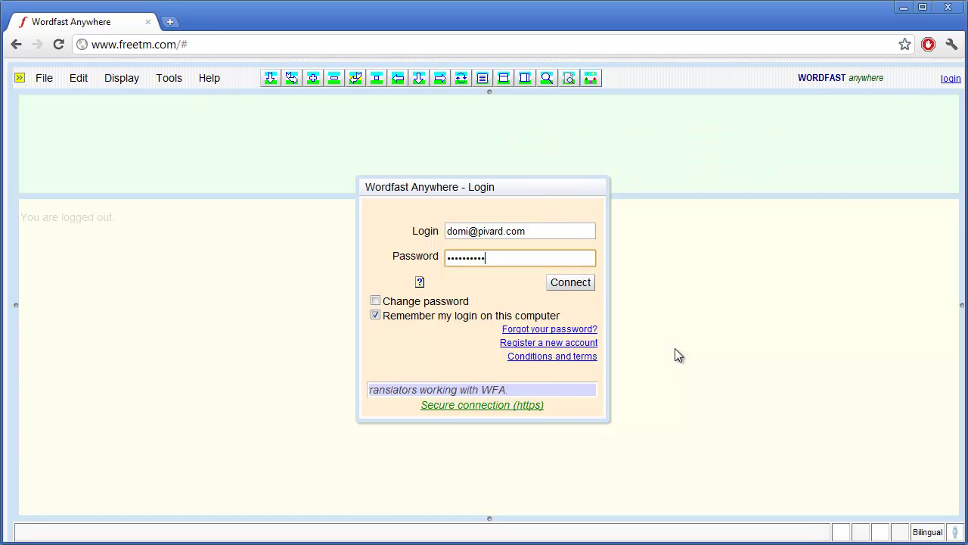
Connect to Wordfast Anywhere and bring up the File menu's recent documents
click(579, 284)
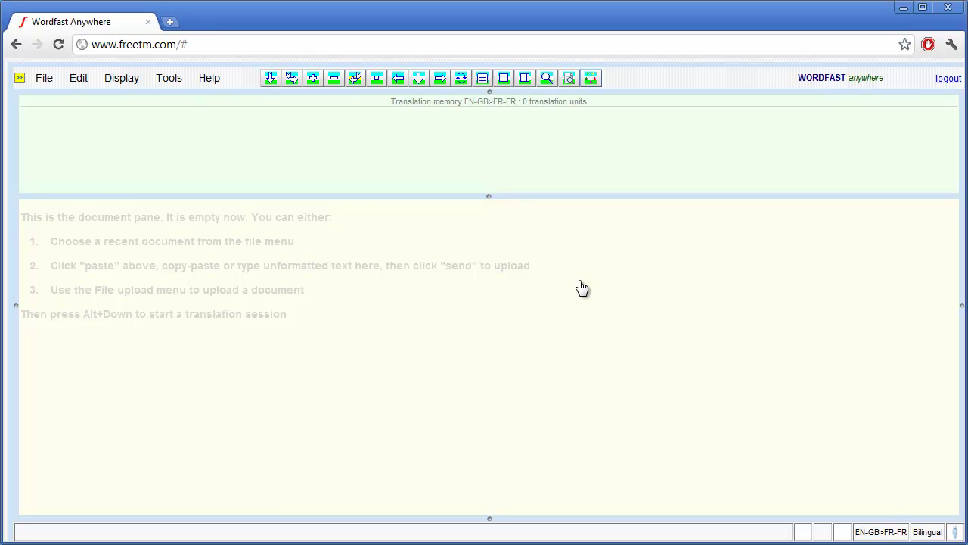
click(49, 79)
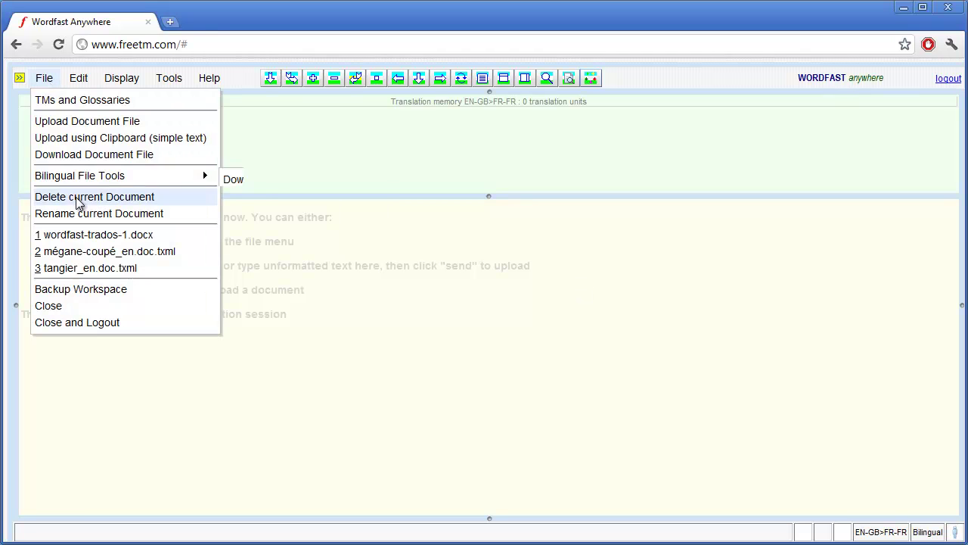
Open wordfast-trados-1.docx, change the first target to 'bien meilleur que Trados', and commit it
click(82, 235)
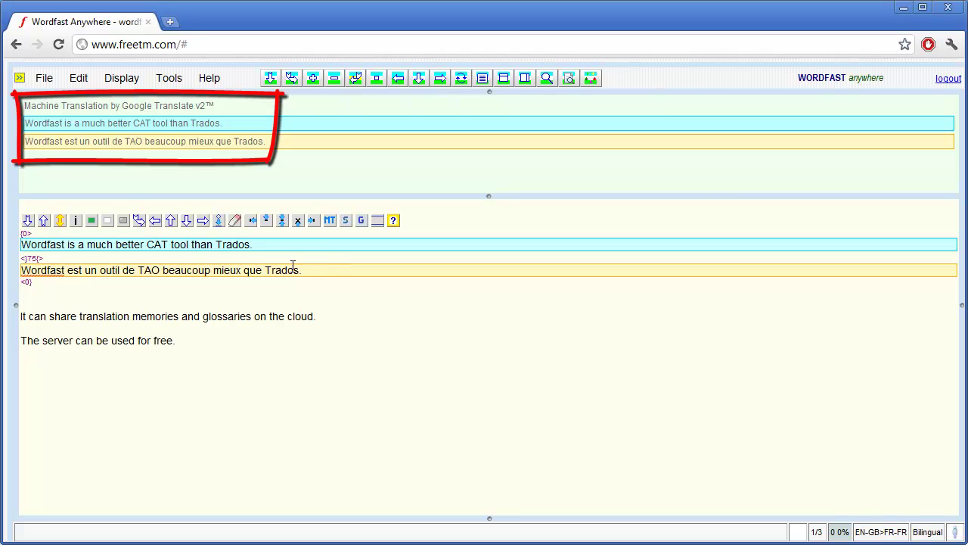
click(245, 270)
key(BackSpace)
key(BackSpace)
key(BackSpace)
key(BackSpace)
key(BackSpace)
key(BackSpace)
key(BackSpace)
key(BackSpace)
key(BackSpace)
key(BackSpace)
key(BackSpace)
key(BackSpace)
key(BackSpace)
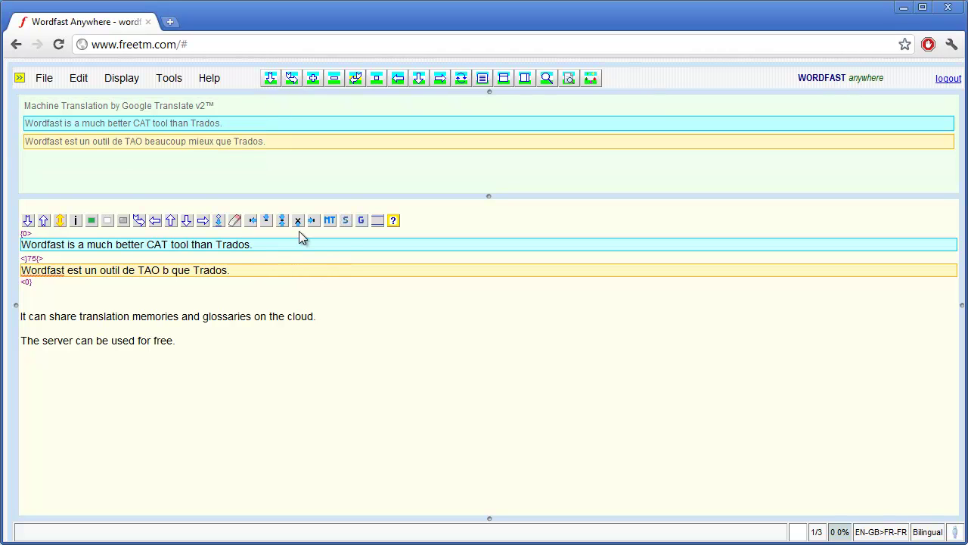
text(ien meilleur)
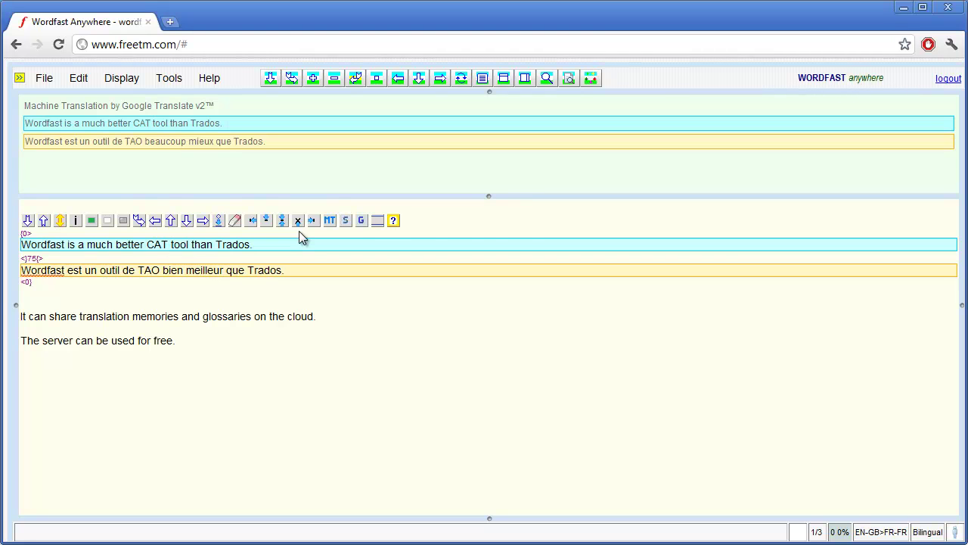
key(alt+Down)
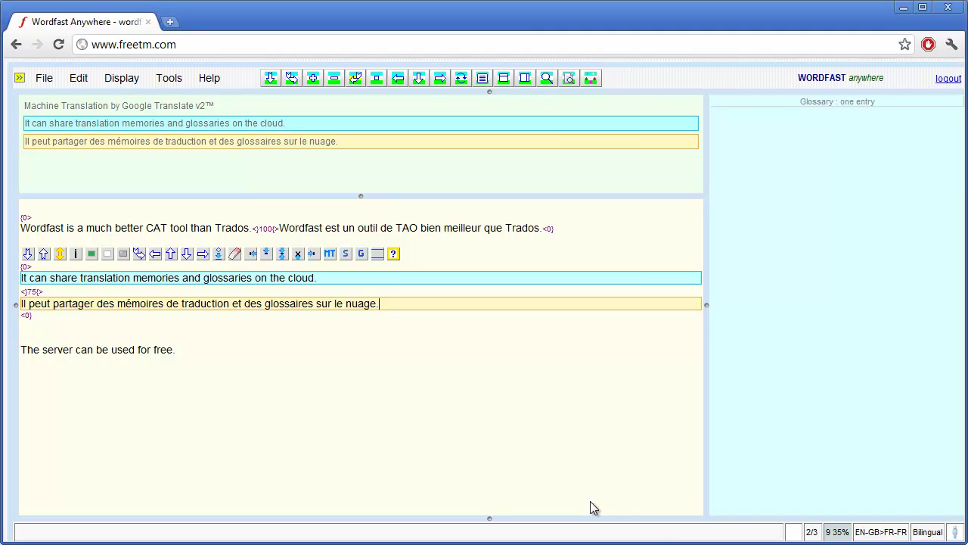
Add the glossary term 'translation memories' → 'mémoires de traduction'
drag(80, 278, 180, 277)
key(ctrl+alt+t)
click(110, 185)
text(mémoires de traduction)
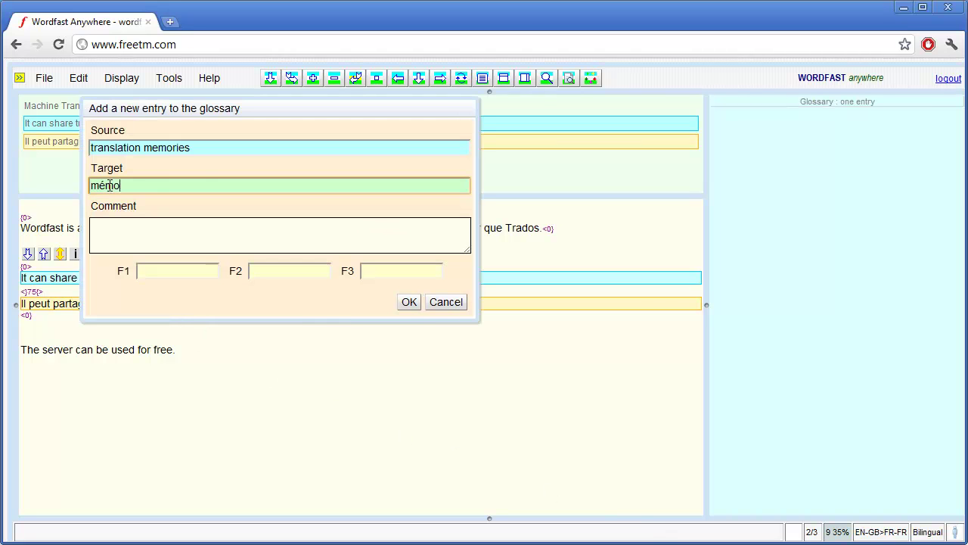
click(408, 302)
Add the glossary term 'glossaries' → 'glossaires' and commit the second sentence
double_click(205, 277)
key(ctrl+alt+t)
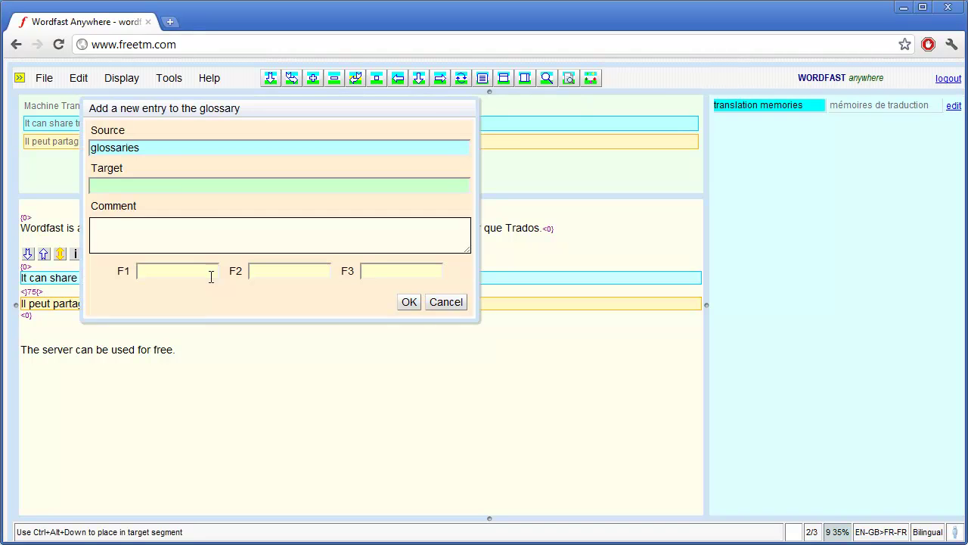
text(glossaires)
click(406, 301)
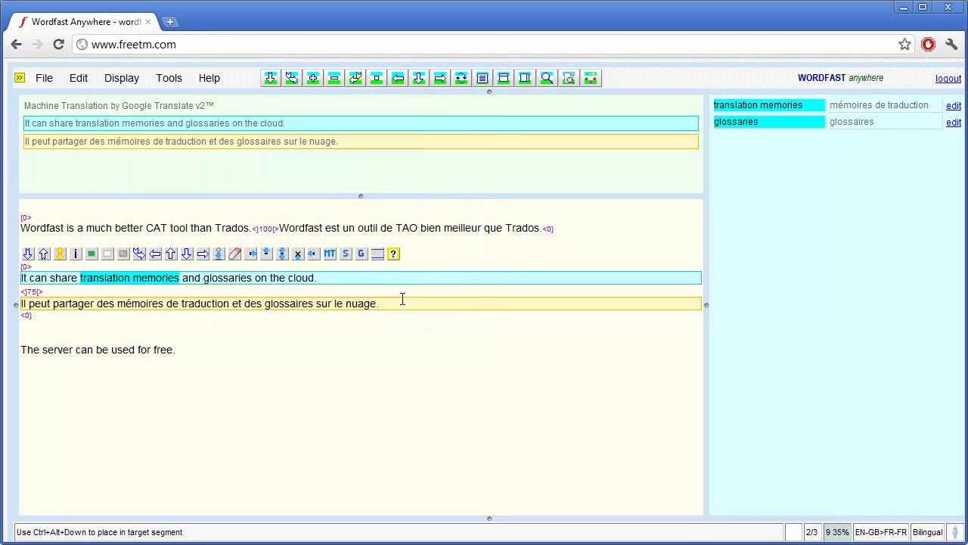
key(alt+Down)
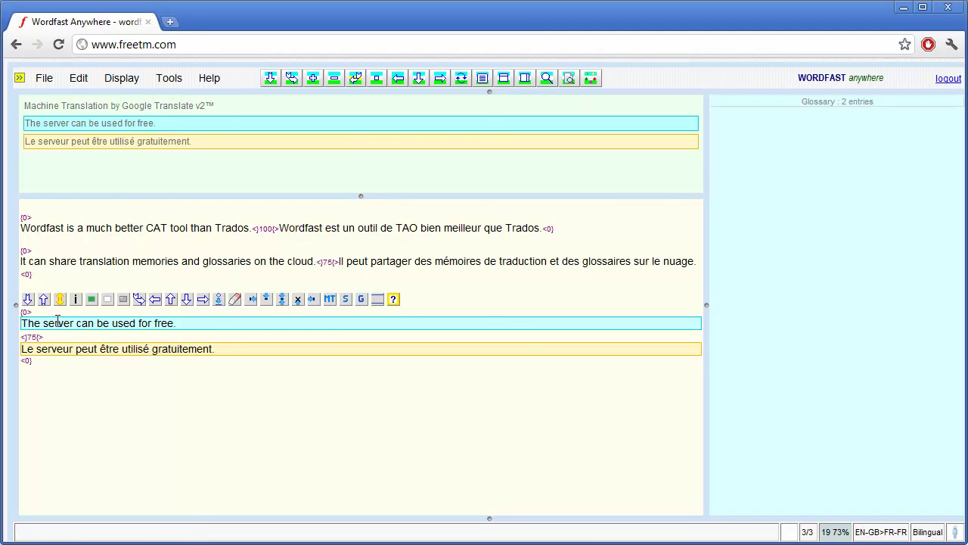
Add 'server' → 'serveur' to the glossary, commit the last sentence, and close the end-of-translation notice
double_click(58, 323)
key(ctrl+alt+t)
text(serveur)
click(407, 304)
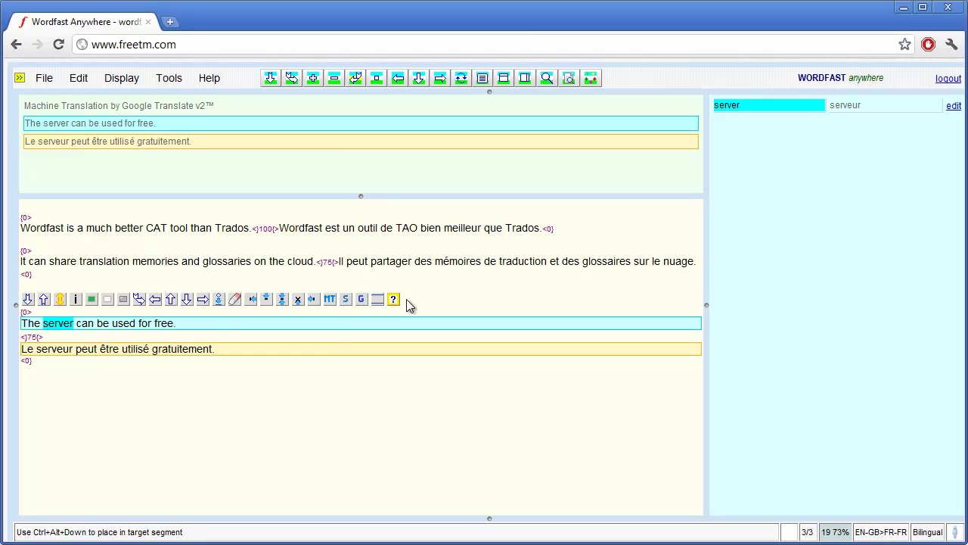
key(alt+Down)
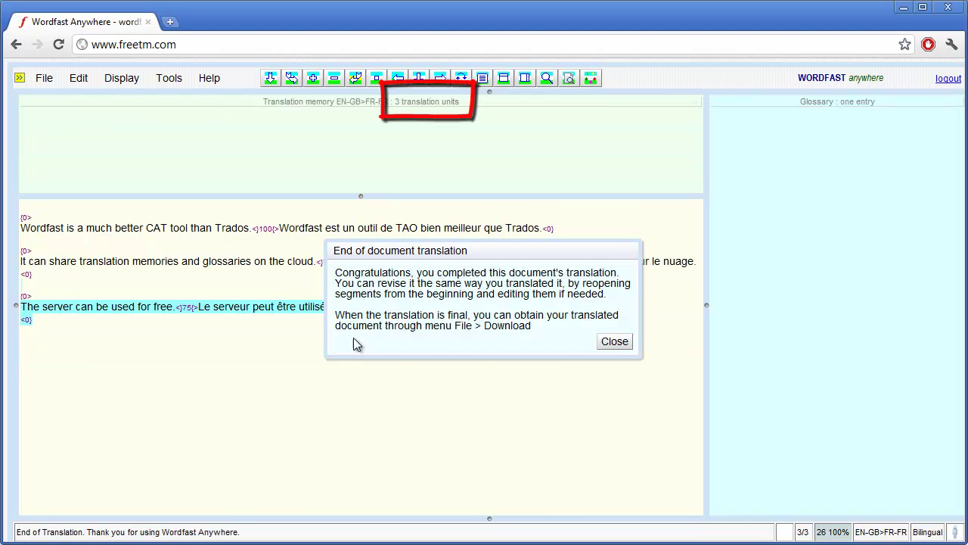
click(605, 341)
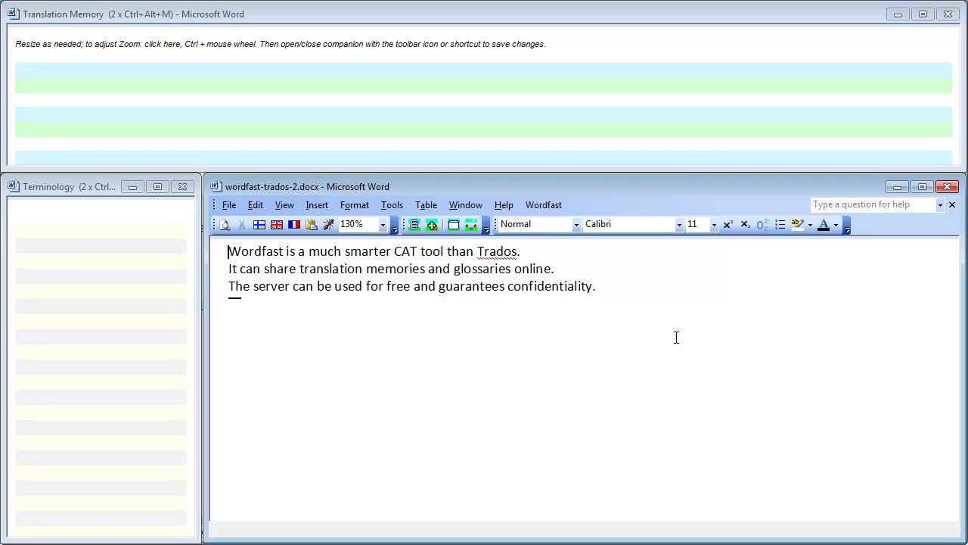
Confirm the Anywhere TM and glossary settings, then open the first sentence with its 81% match
key(ctrl+alt+w)
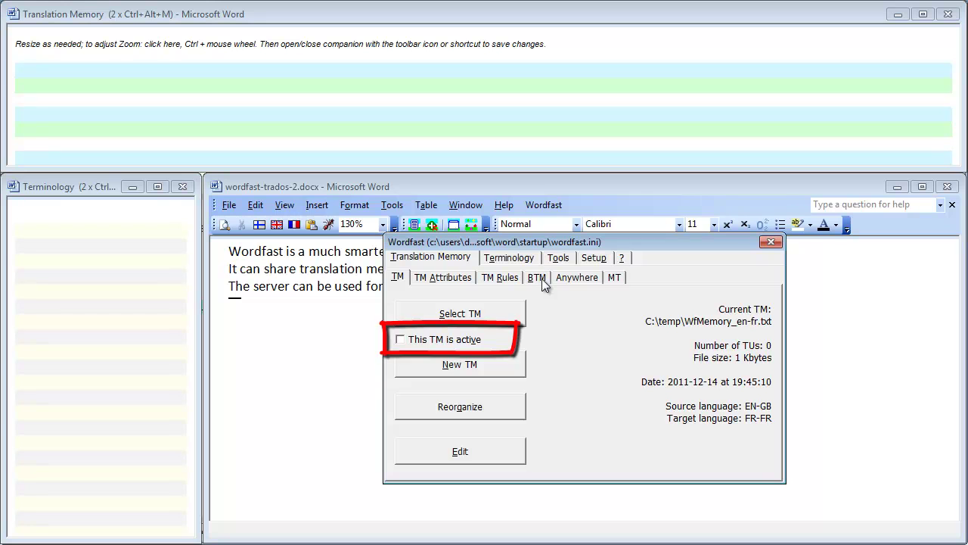
click(568, 276)
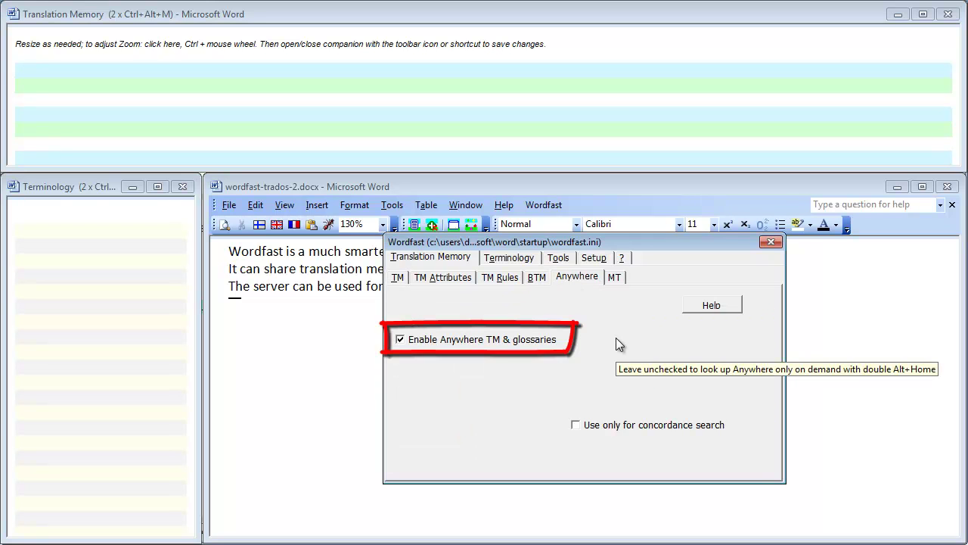
click(770, 242)
key(alt+Down)
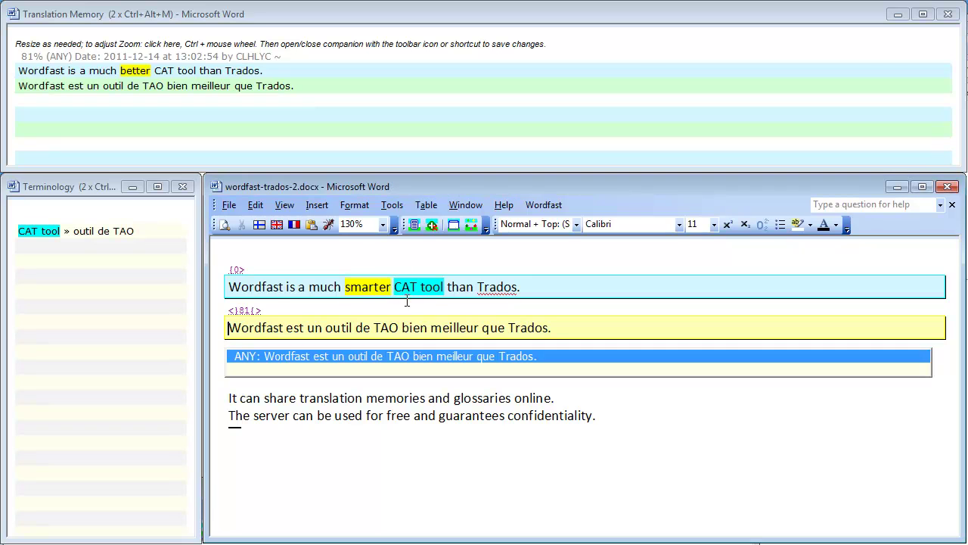
Replace 'meilleur' with 'plus malin' in the first translation and commit it
click(430, 327)
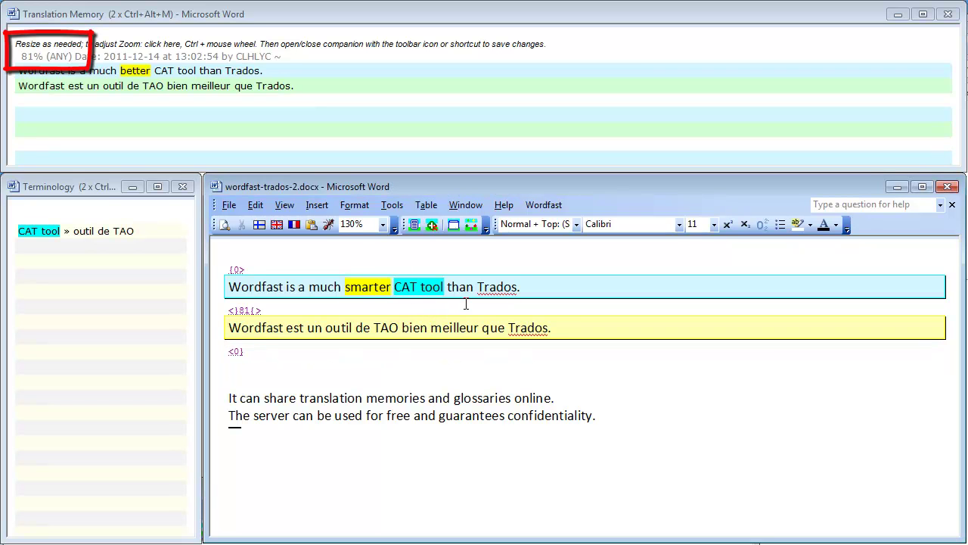
text(plus ma)
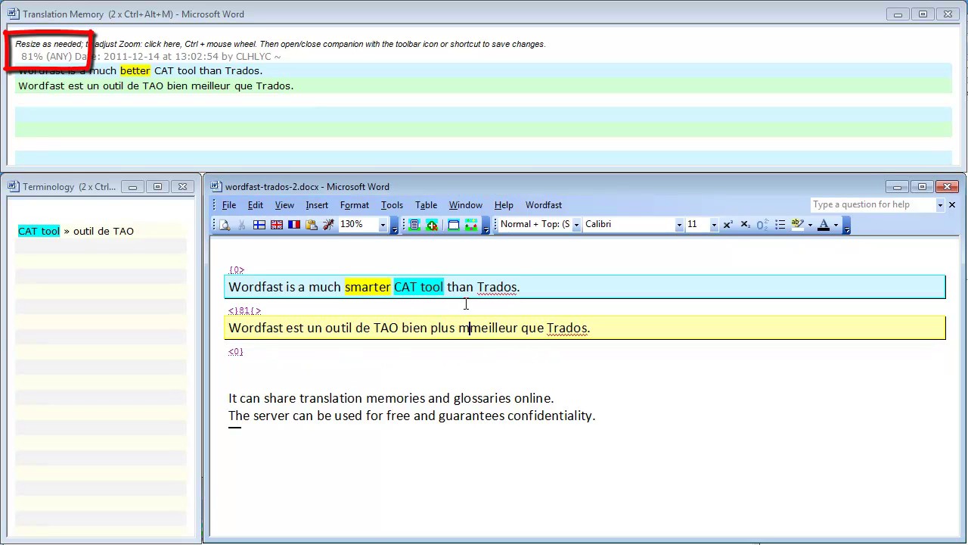
text(lin)
key(shift+Right)
key(shift+Right)
key(shift+Right)
key(shift+Right)
key(shift+Right)
key(shift+Right)
key(shift+Right)
key(shift+Right)
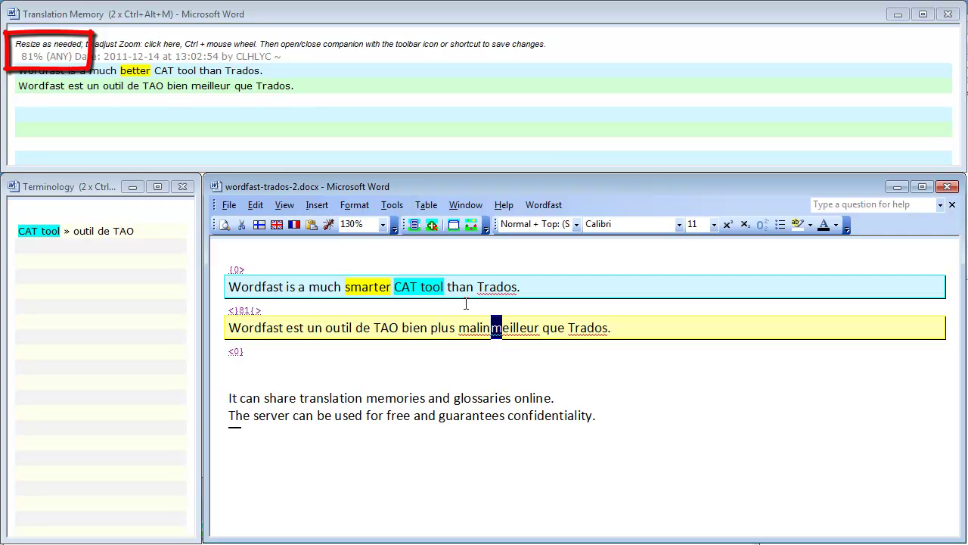
key(Delete)
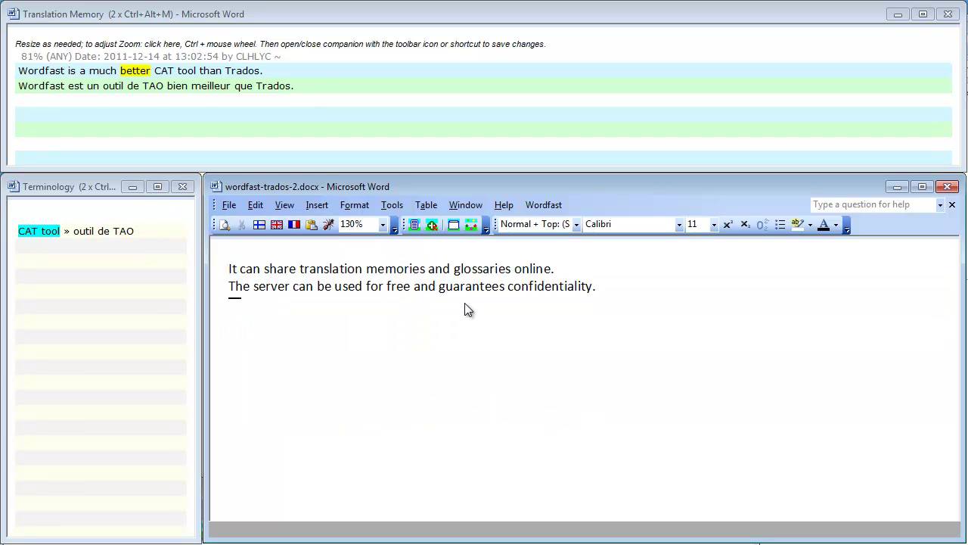
key(alt+Down)
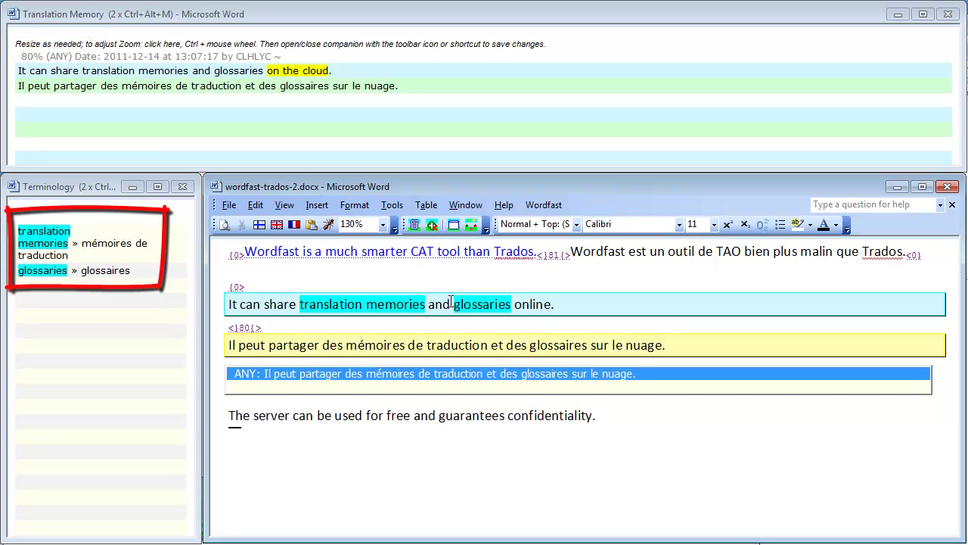
Replace 'sur le nuage' with 'en ligne' in the second translation and commit it
click(590, 345)
key(shift+Right)
key(shift+Right)
key(shift+Right)
key(shift+Right)
key(shift+Right)
key(shift+Right)
key(shift+Right)
key(shift+Right)
key(shift+Right)
key(shift+Right)
key(shift+Right)
key(shift+Right)
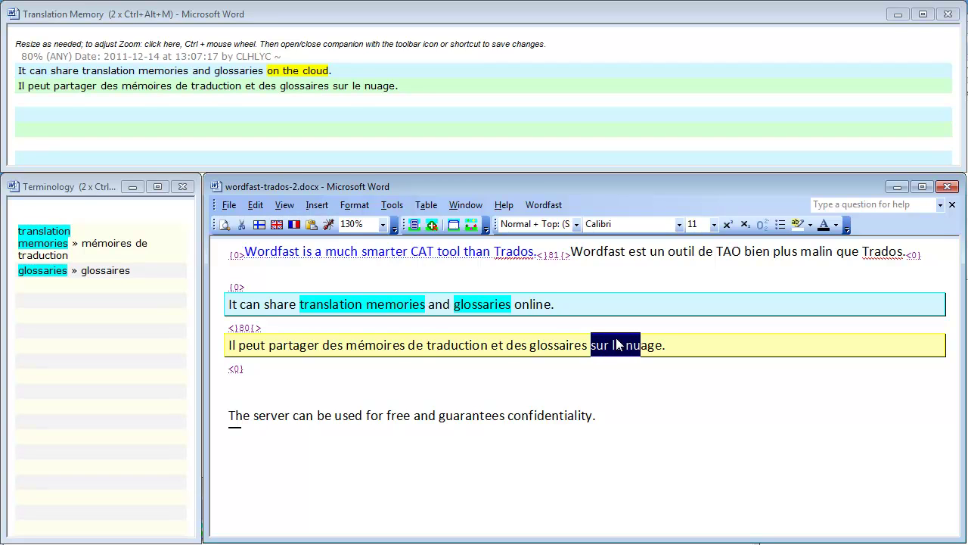
text(en ligne)
key(alt+Down)
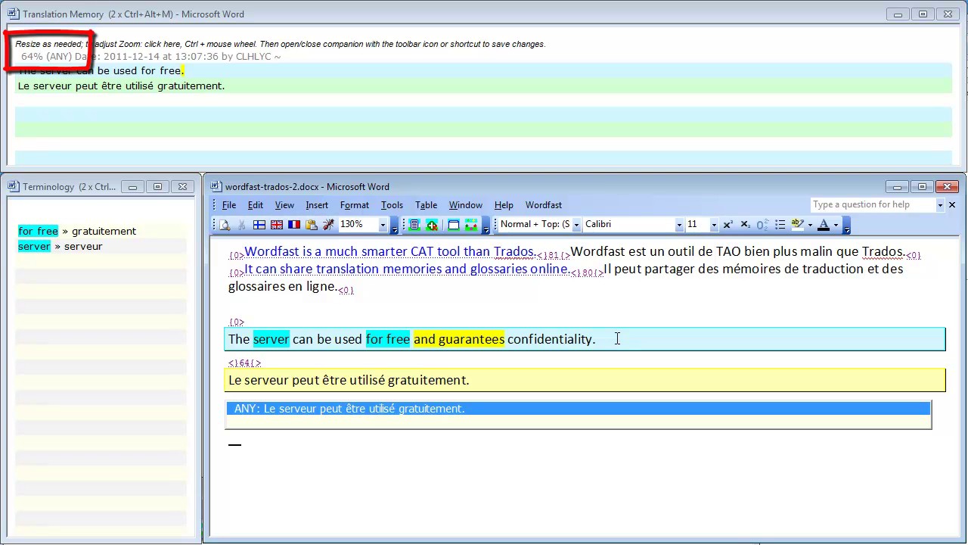
Extend the 64% match with 'et garantit la confidentialité.' and end the session with Alt+End
key(Return)
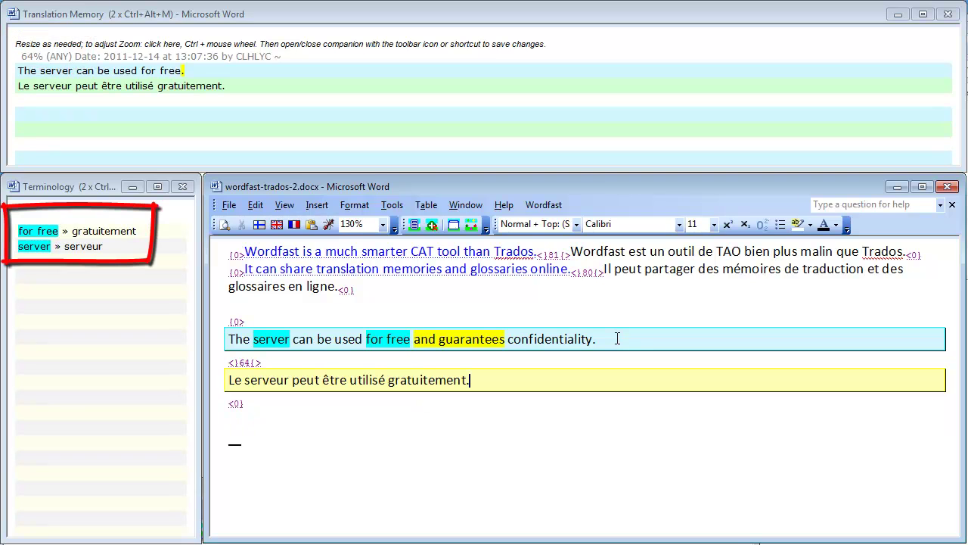
key(BackSpace)
text(et garantit l)
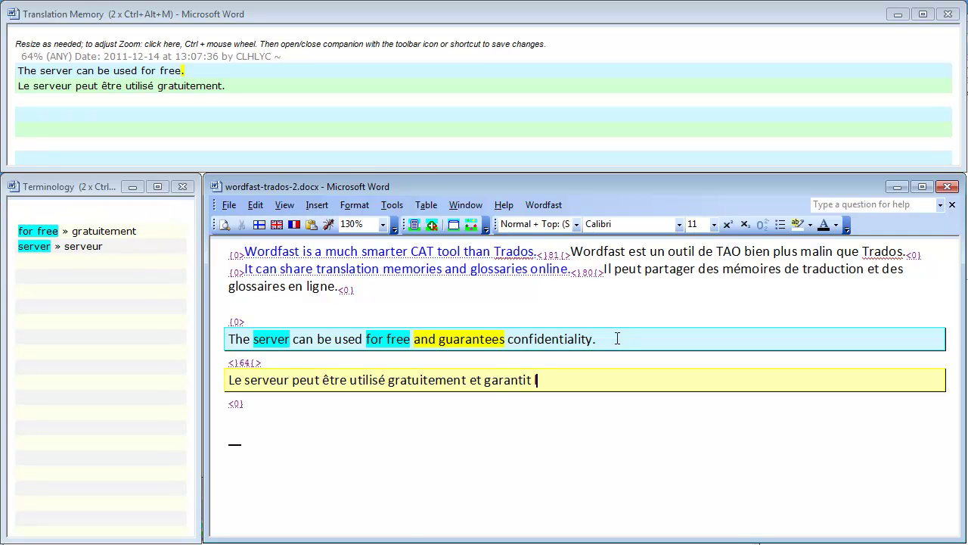
text(a confiident)
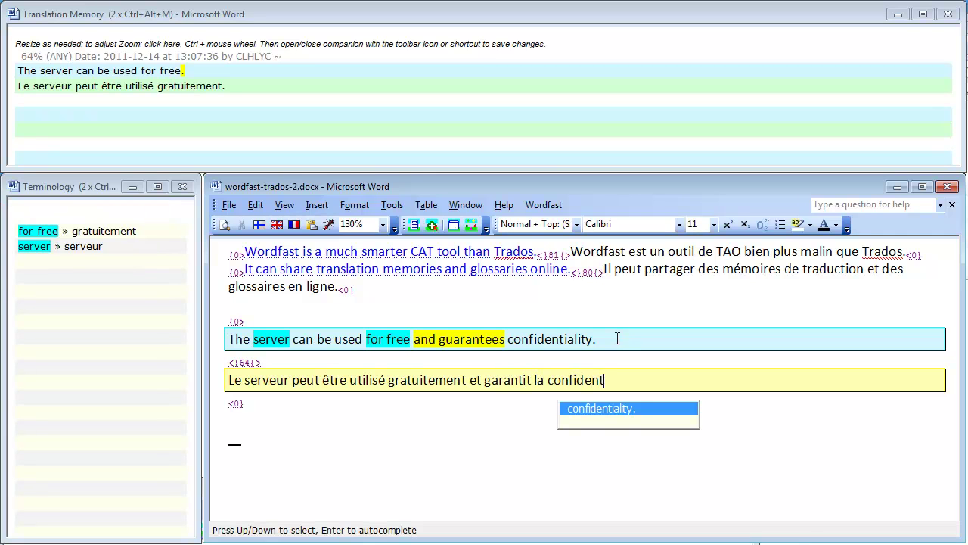
text(ialité.)
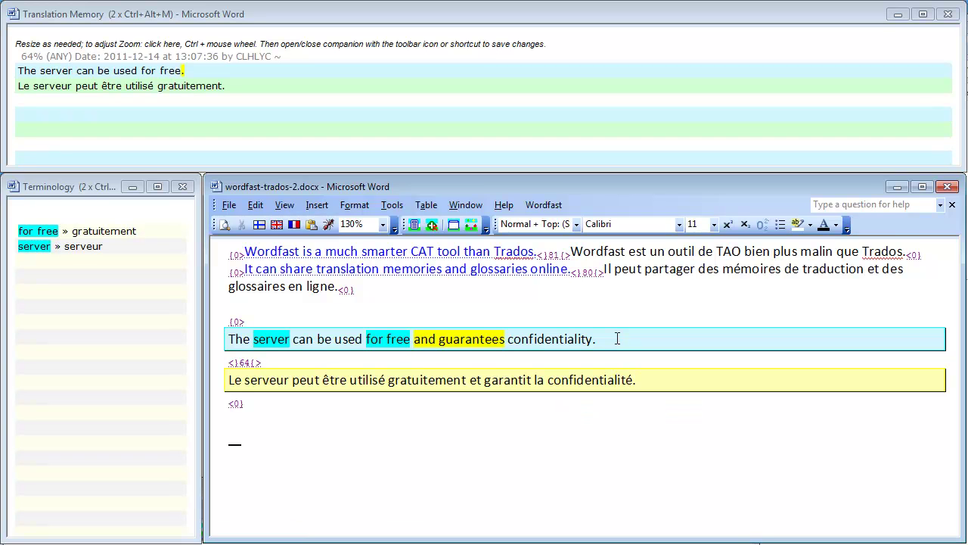
key(alt+End)
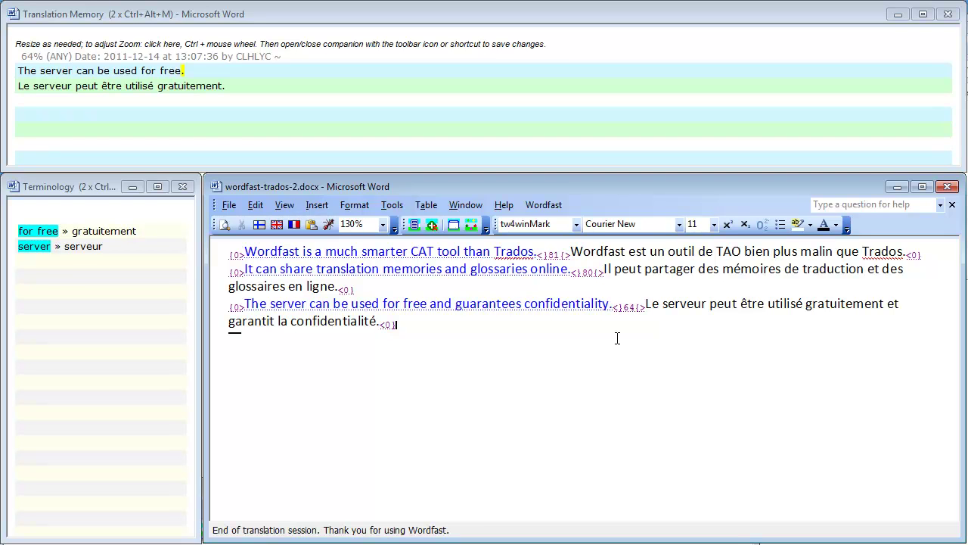
key(ctrl+equal)
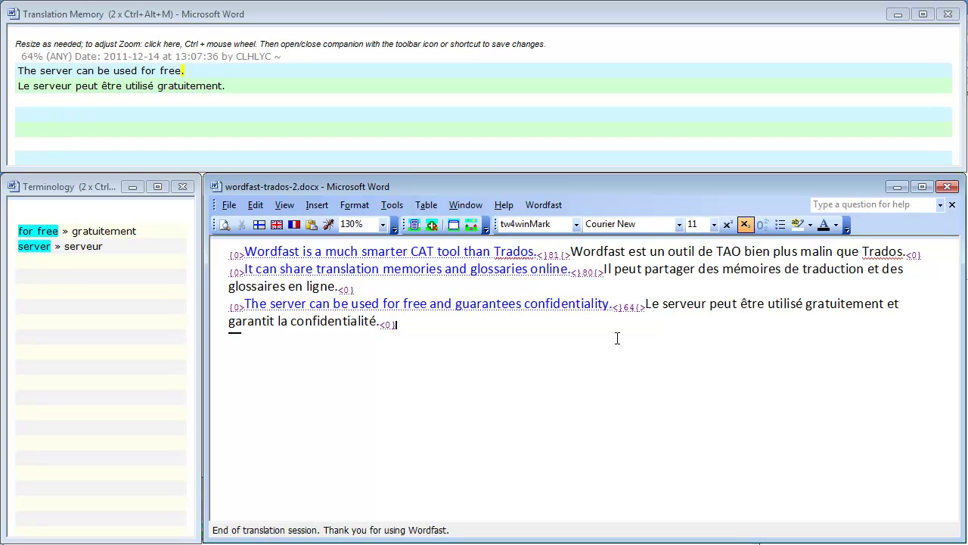